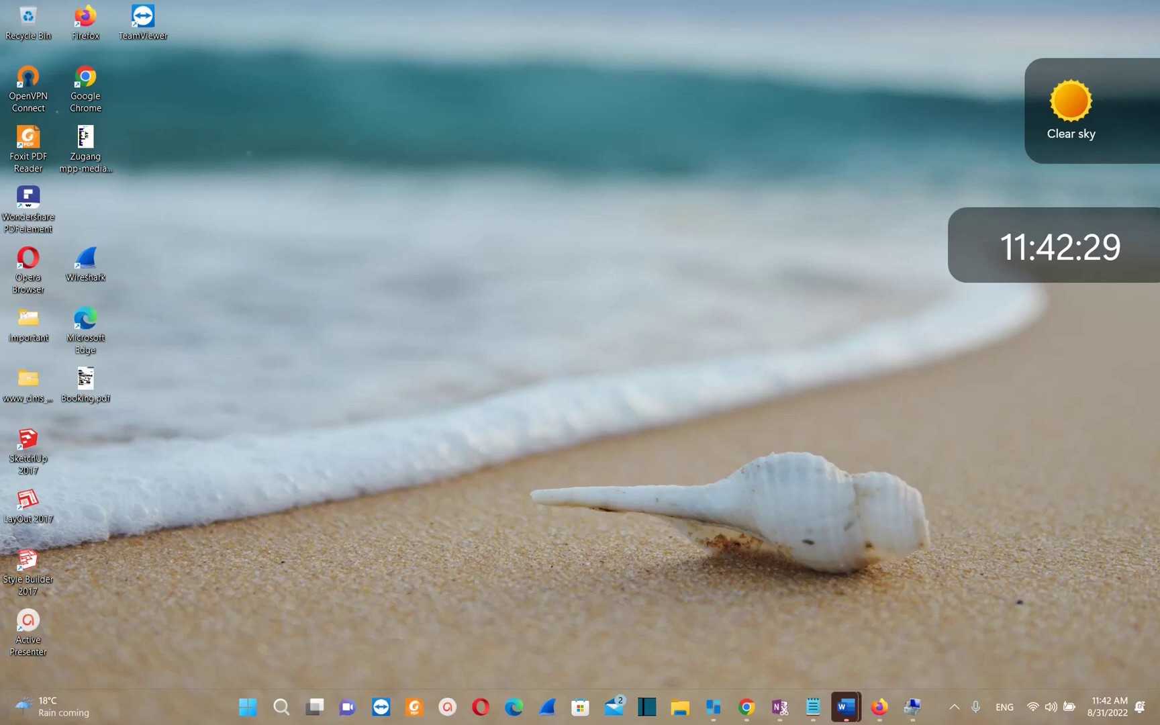
Step: Launch Settings from search and expand Password under Accounts > Sign-in options
click(268, 711)
text(settings)
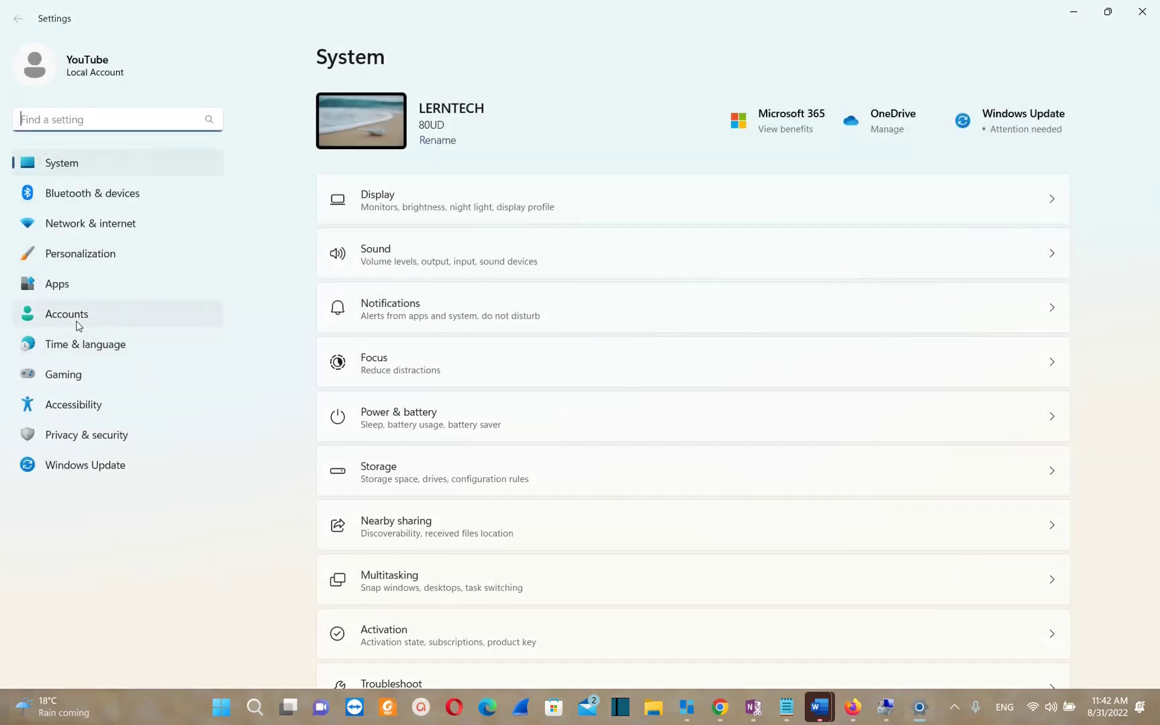
click(78, 326)
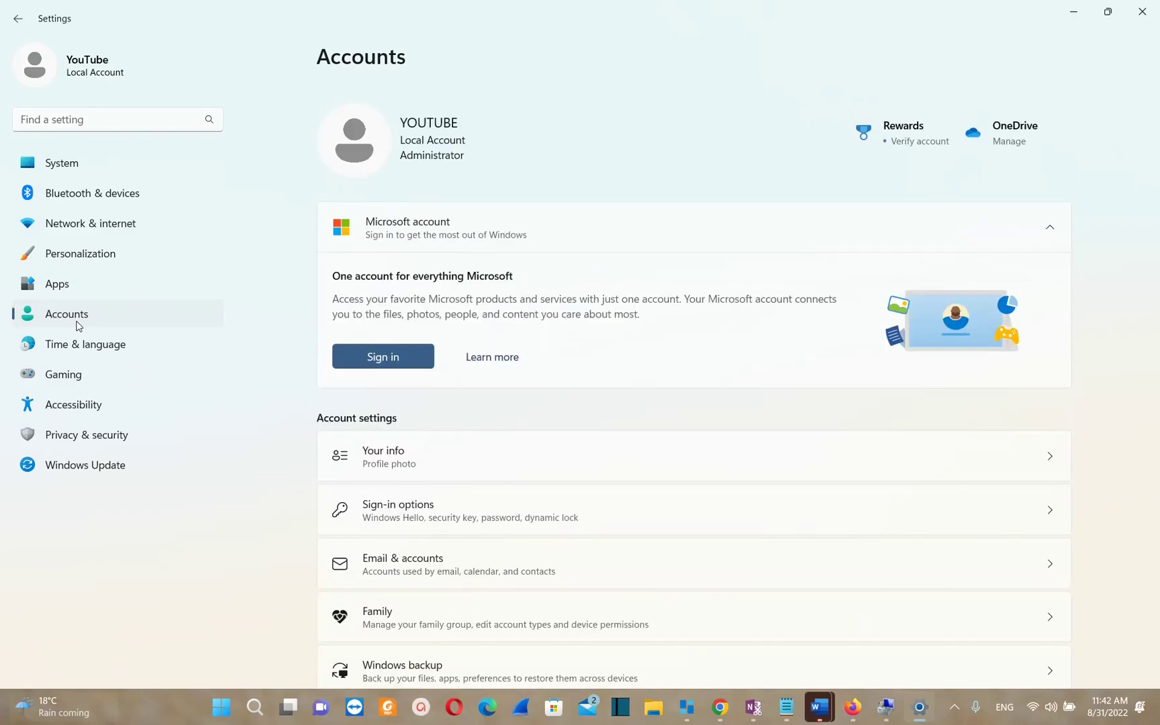
scroll(641, 375, down, 4)
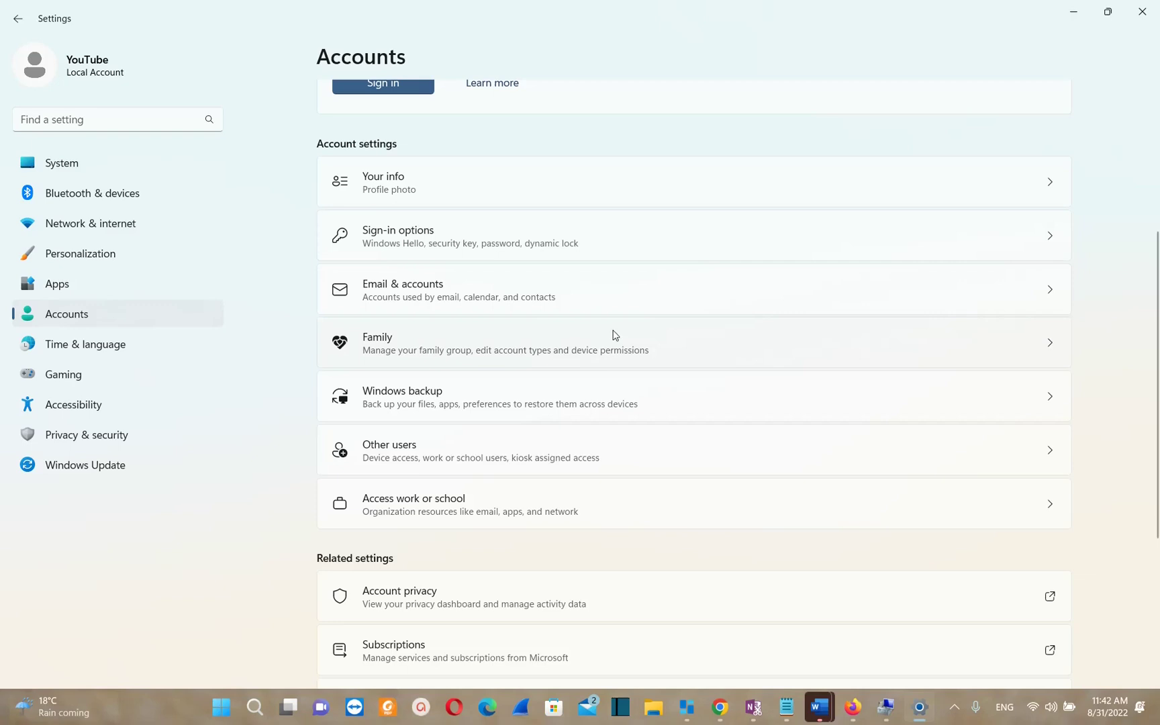
click(495, 253)
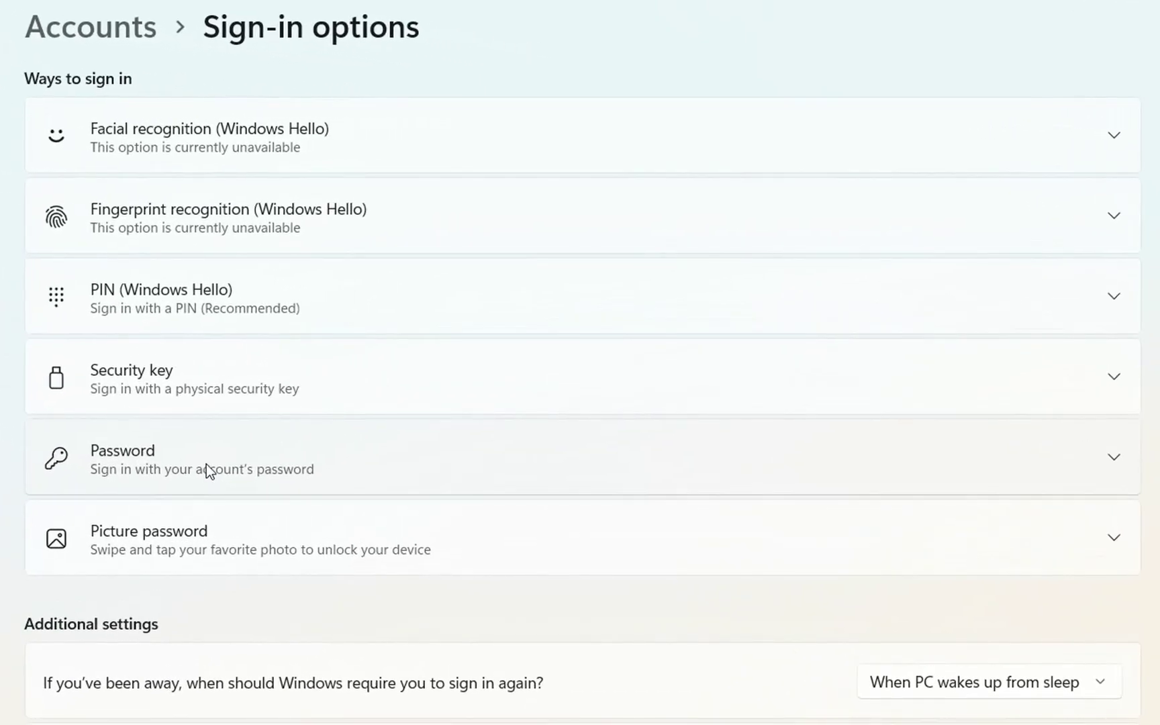
click(205, 464)
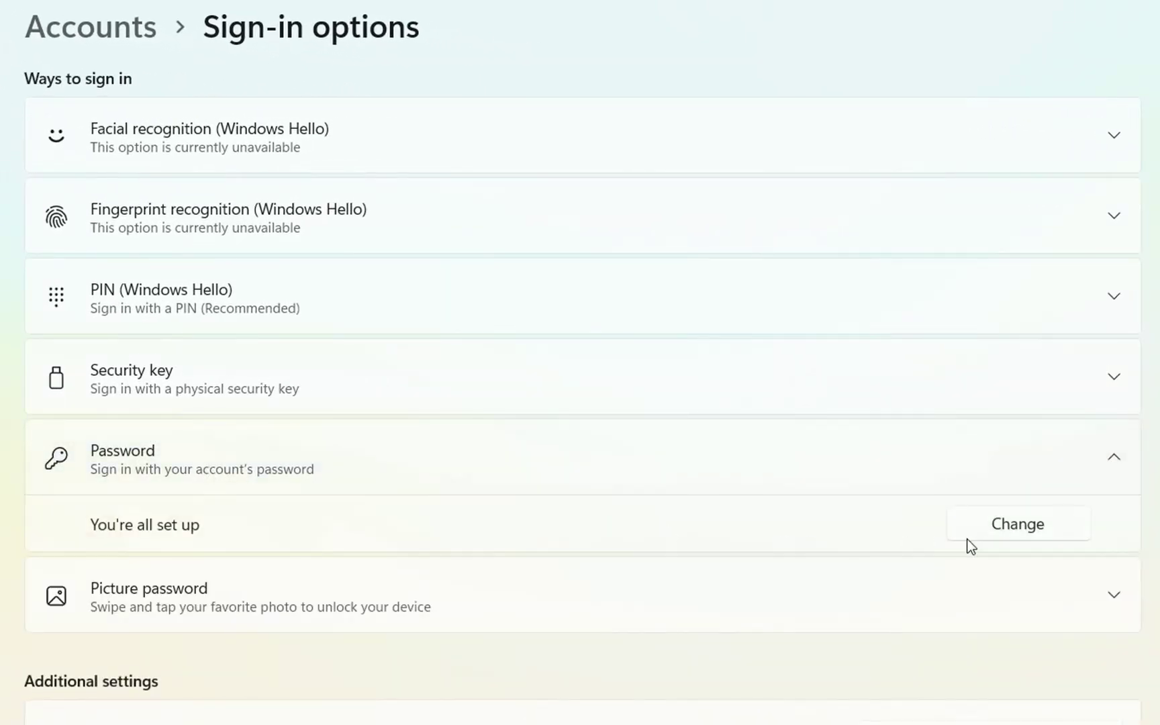
Step: Verify the current password, then set an empty new password with the hint 'empty'
click(998, 536)
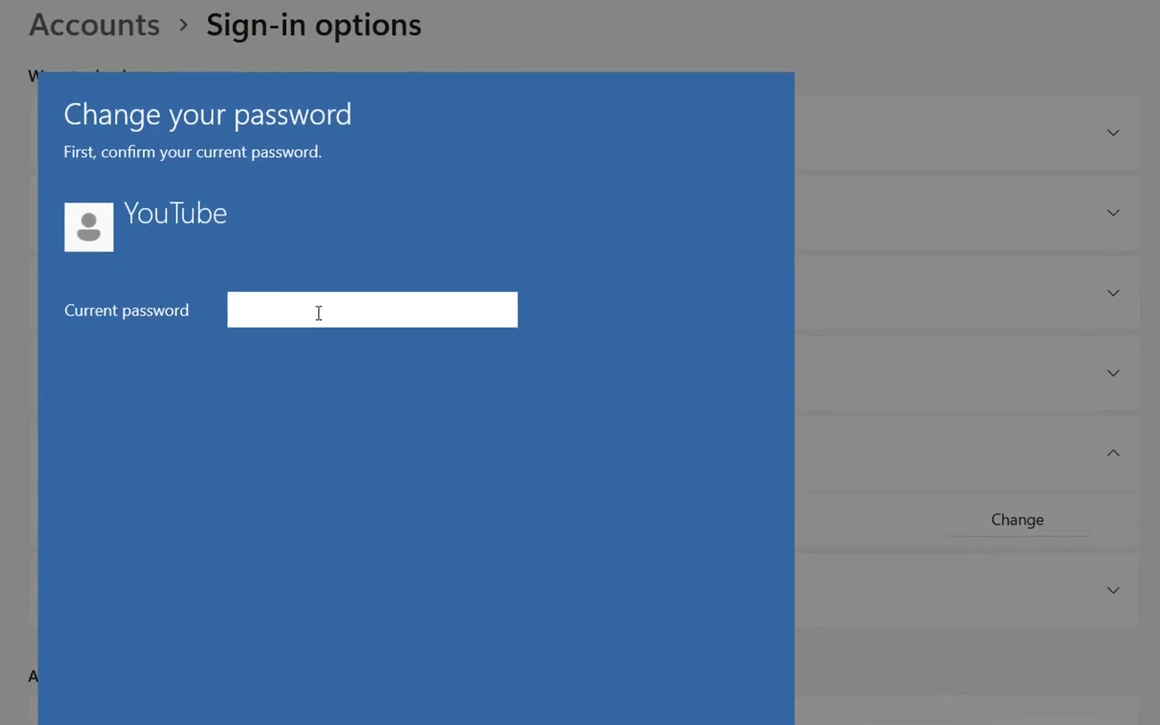
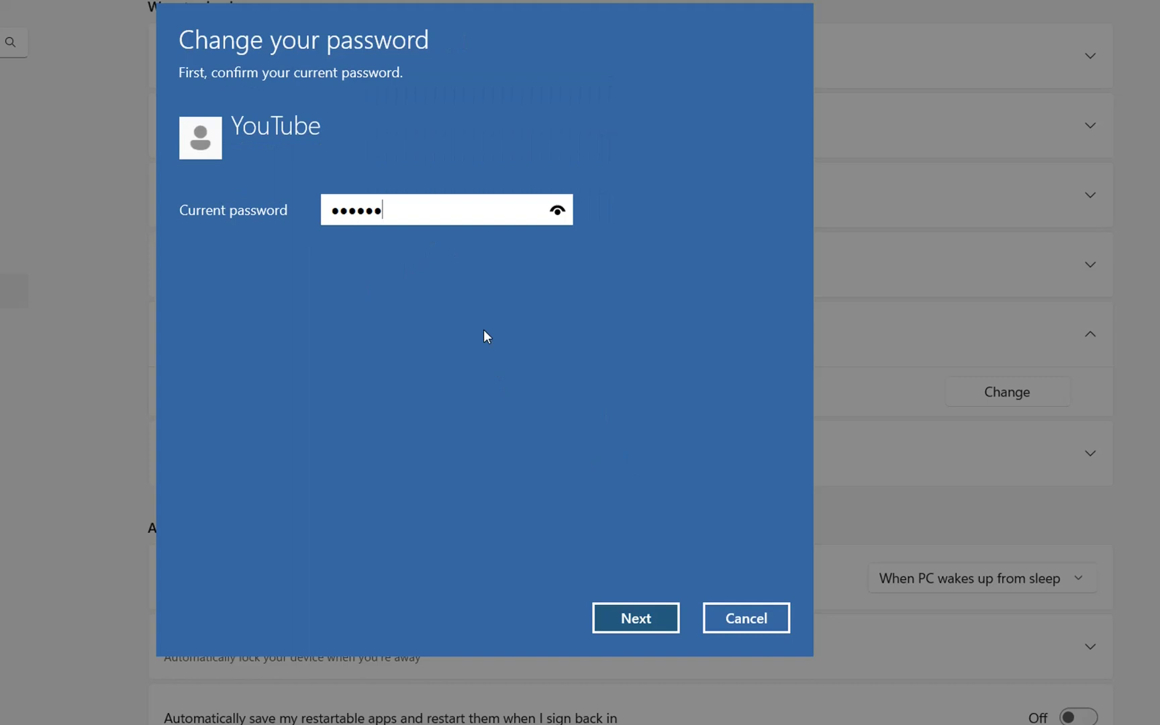
click(609, 620)
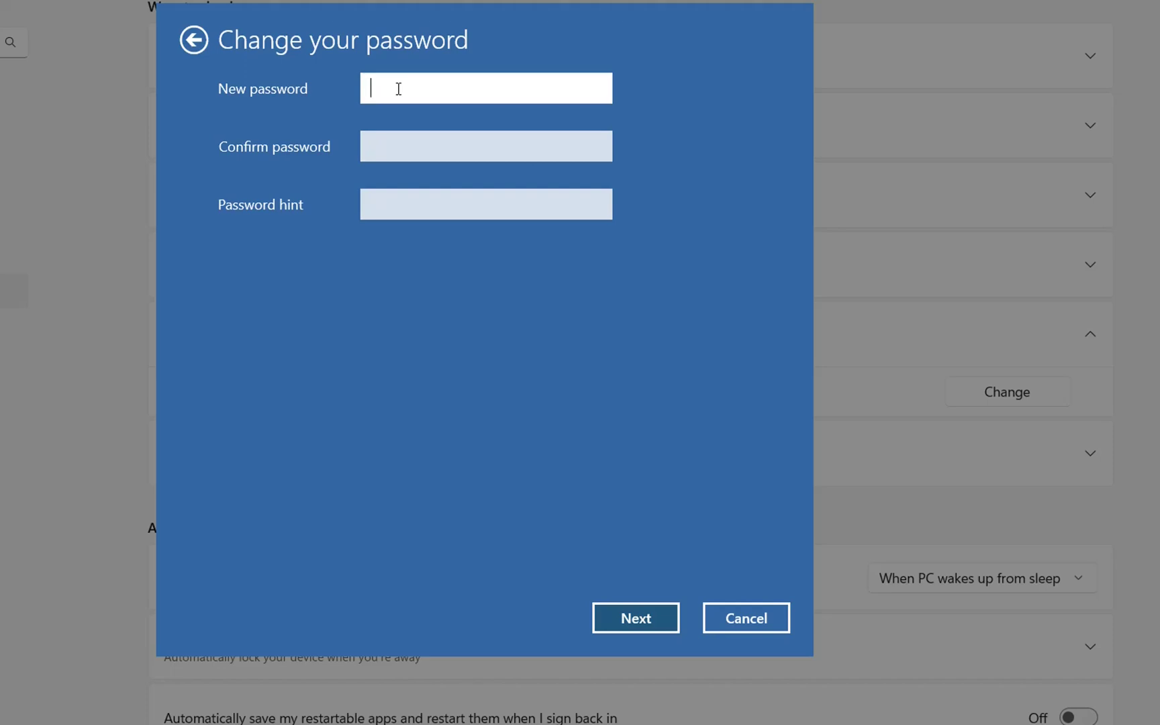
click(406, 158)
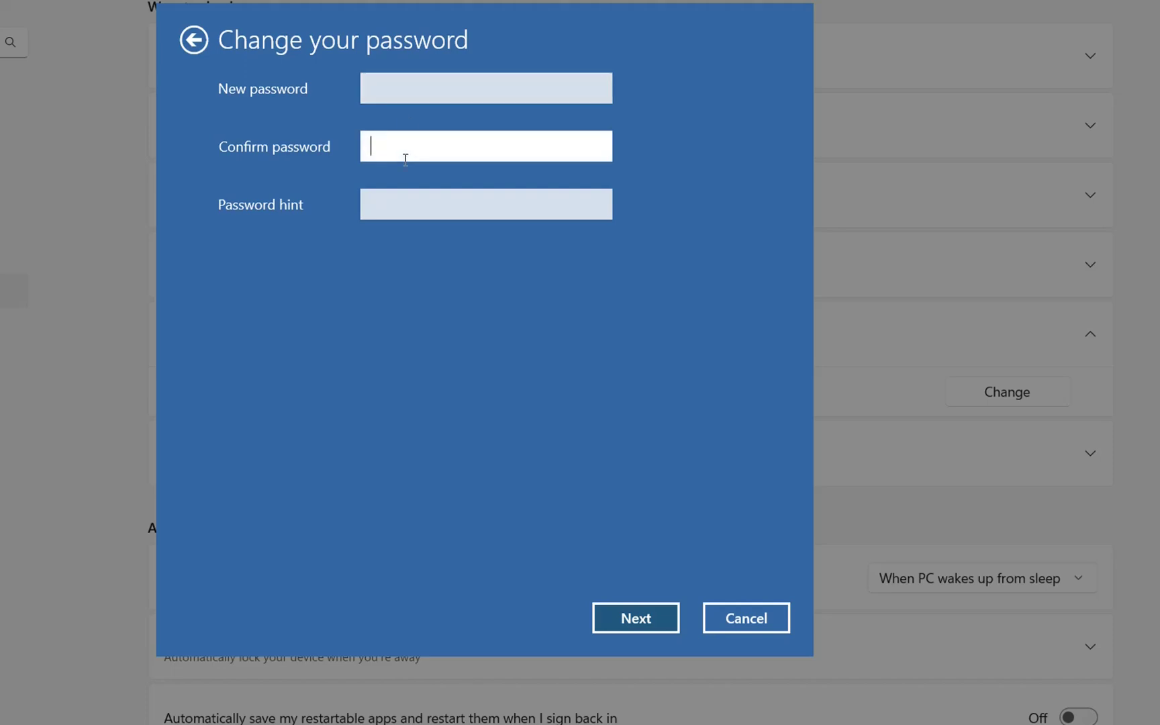
click(380, 206)
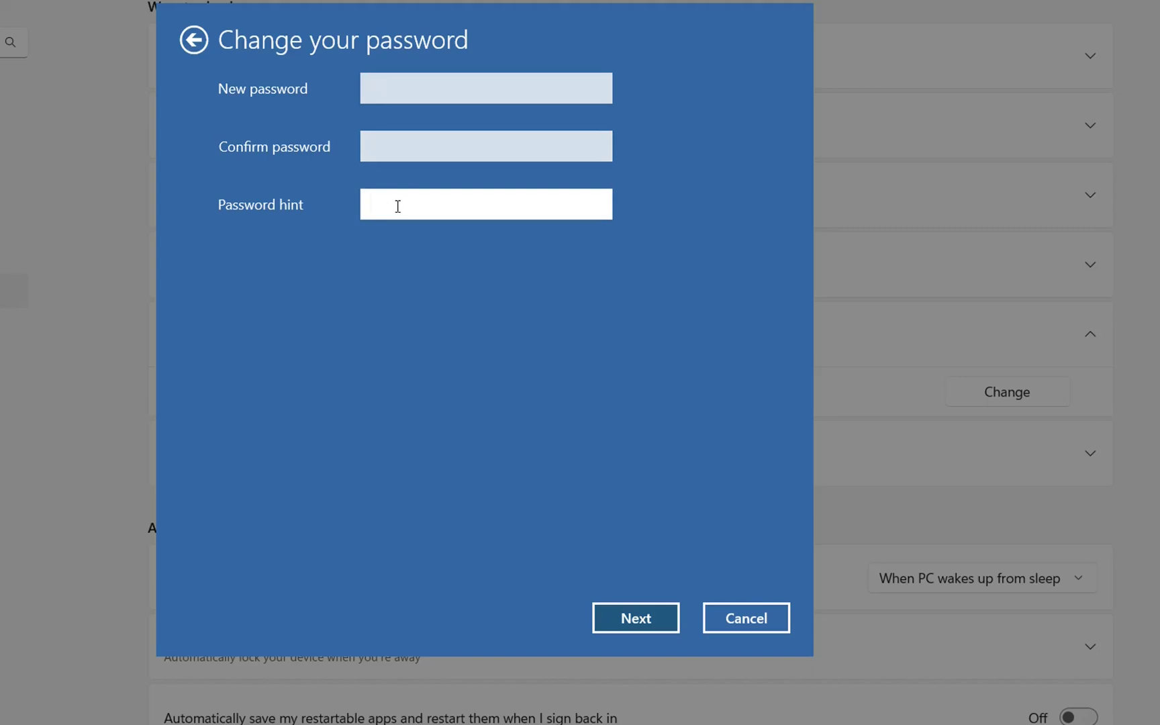
text(empty)
click(618, 626)
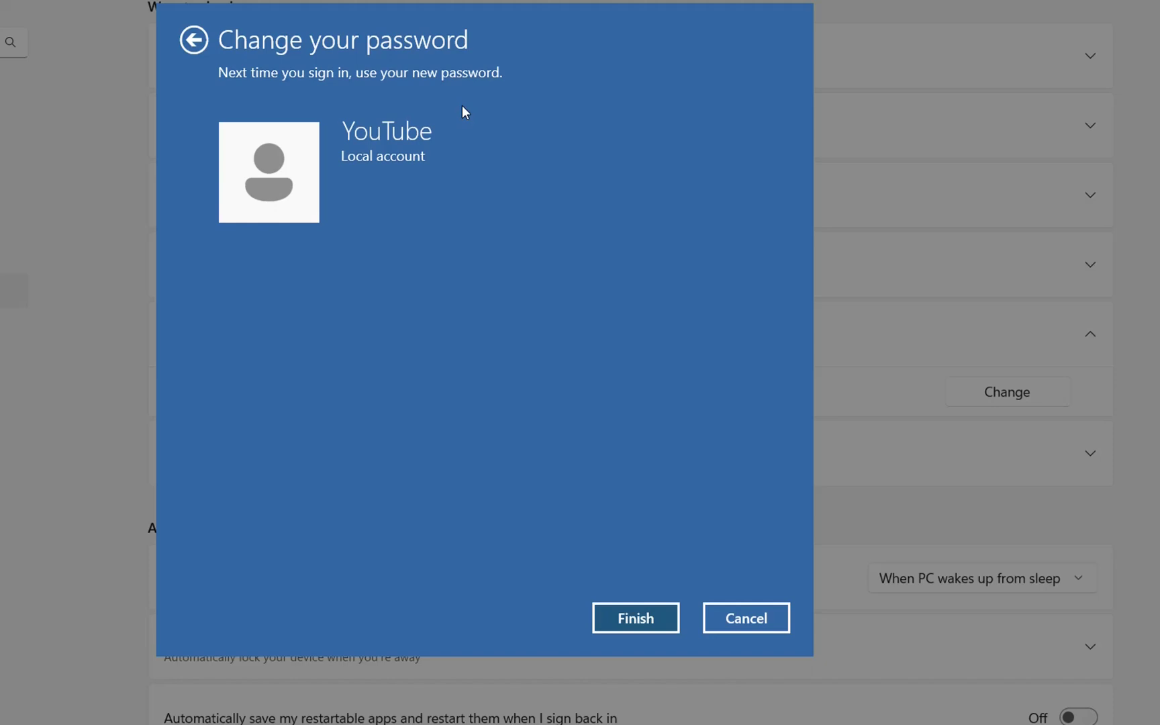
click(631, 617)
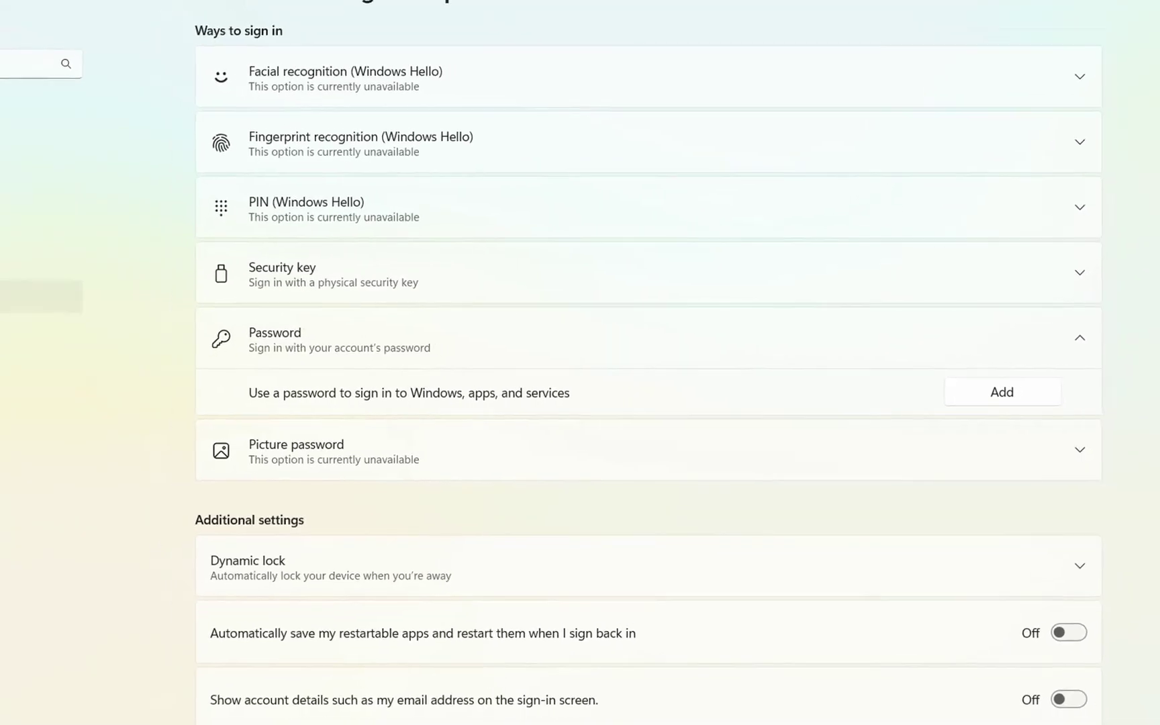
click(228, 707)
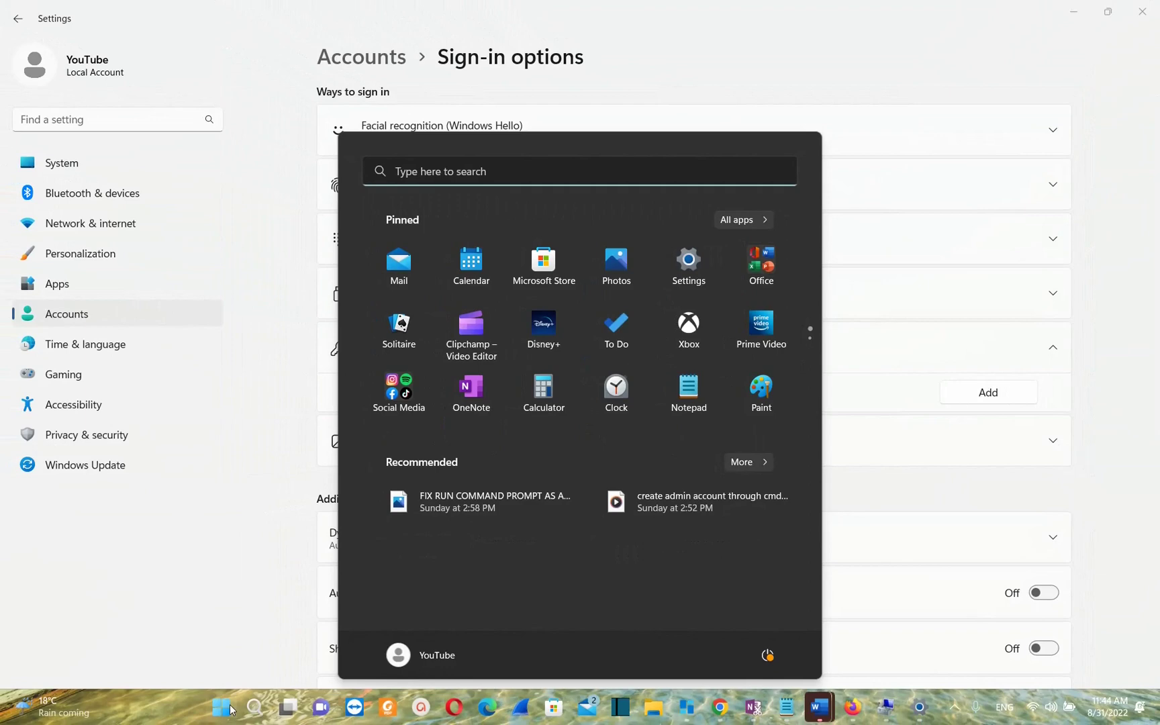
click(442, 658)
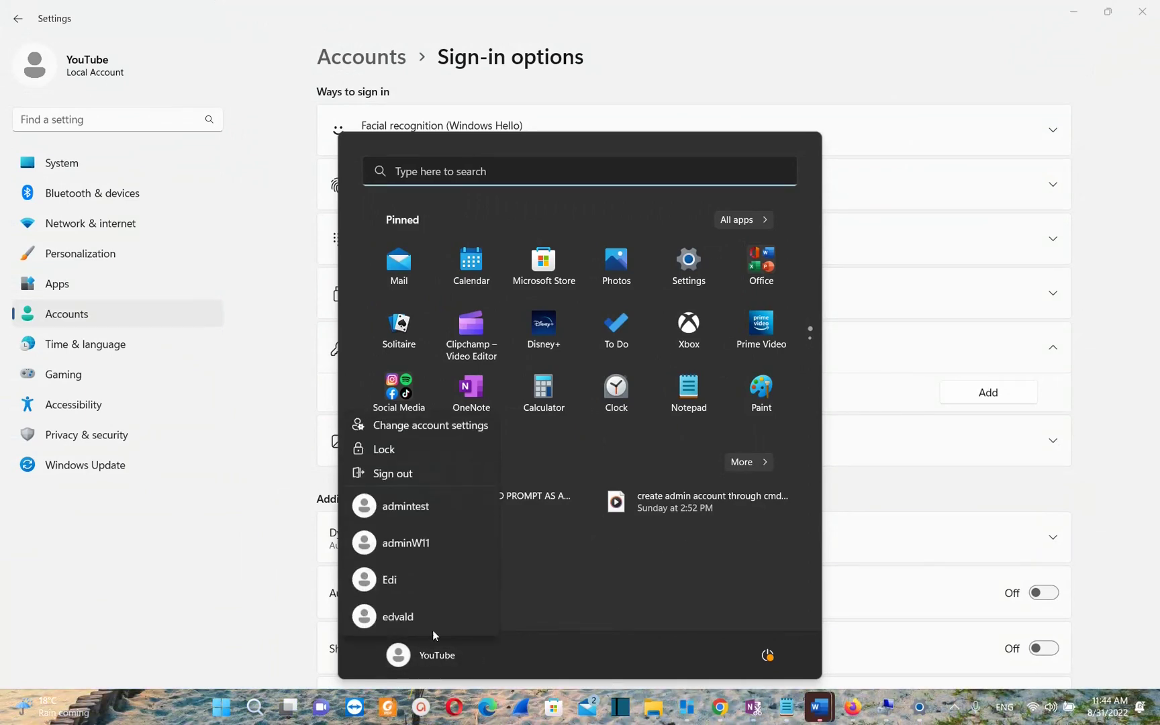
click(394, 450)
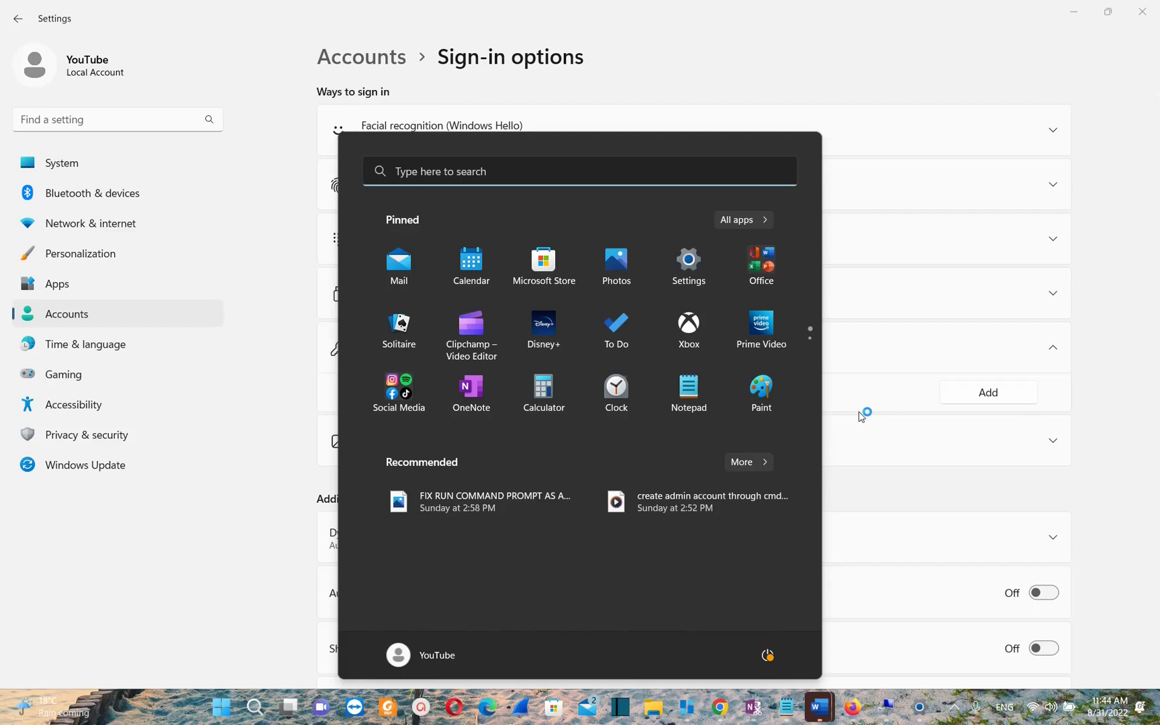
click(862, 416)
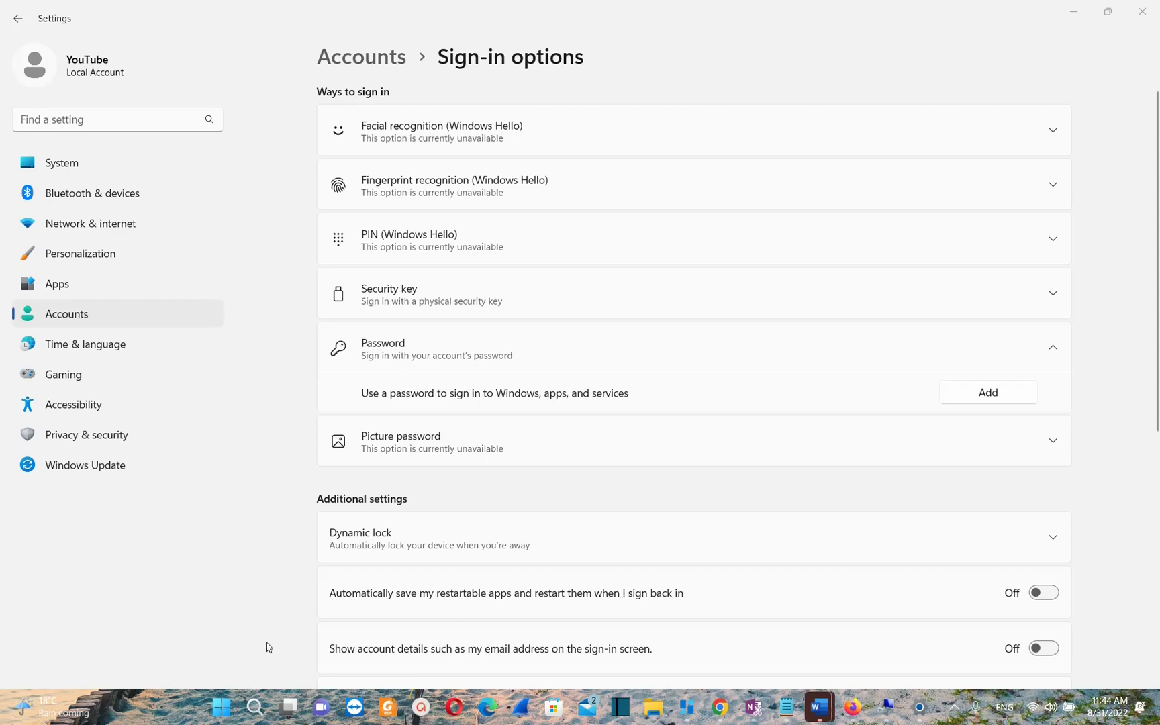
Step: Show Local Users and Groups > Users in Computer Management from the Start right-click menu
right_click(217, 710)
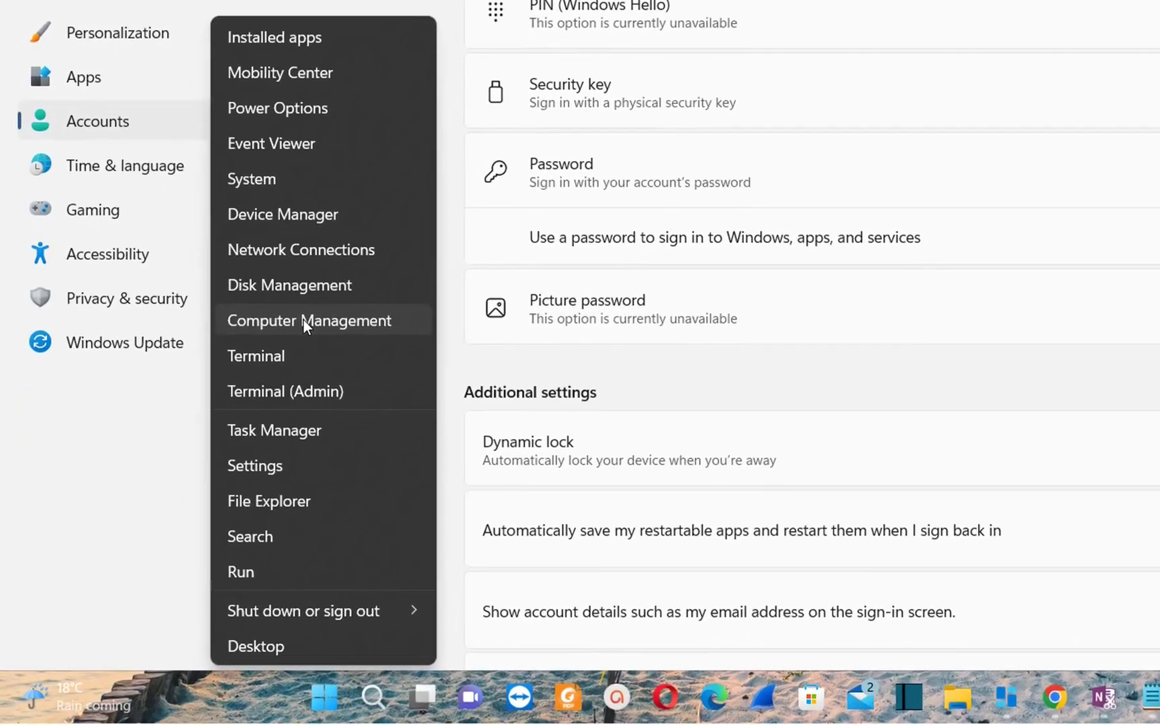
click(281, 348)
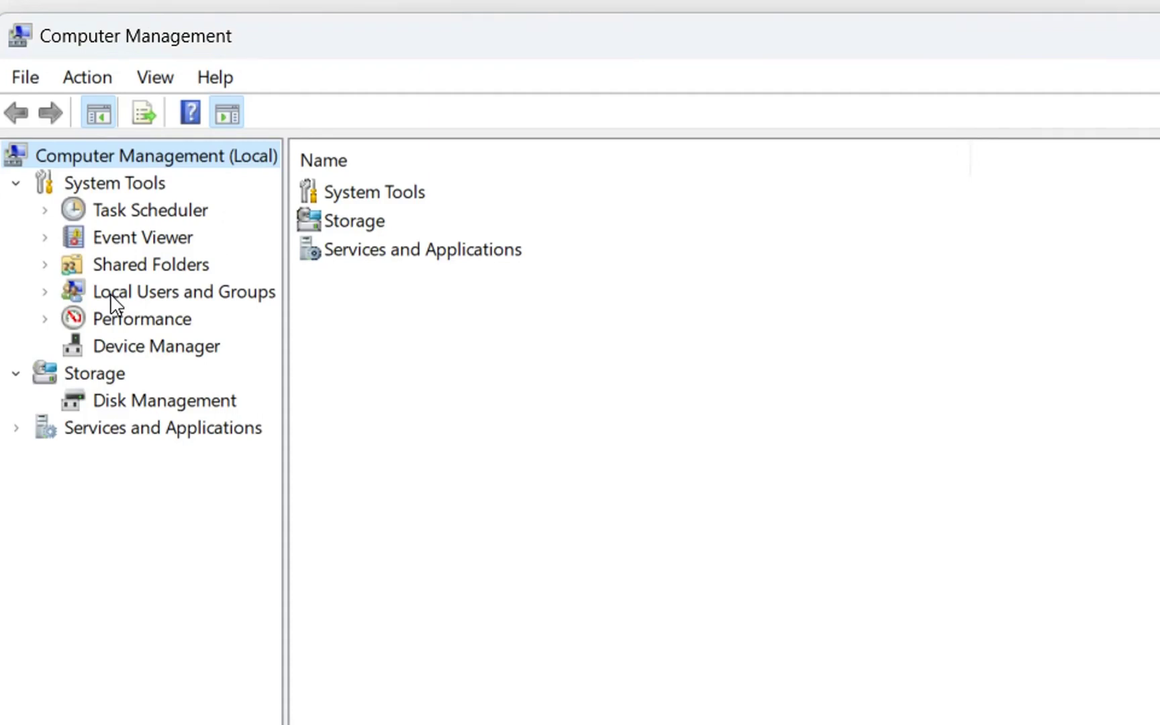
double_click(111, 292)
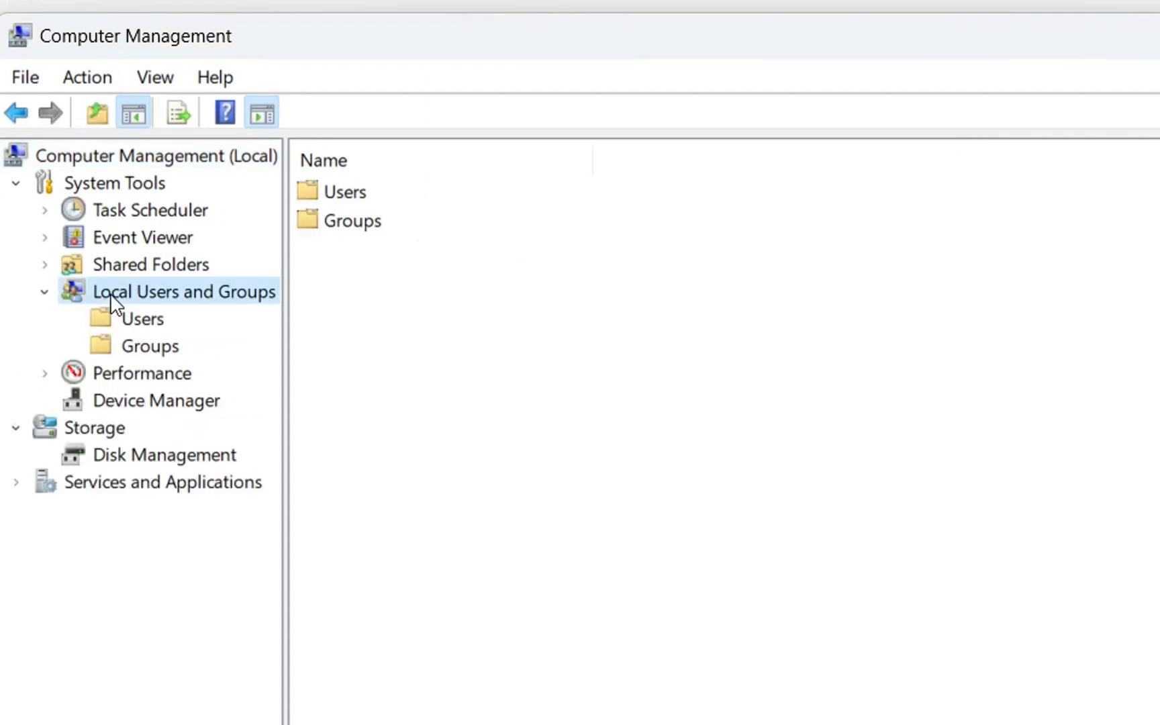
click(139, 329)
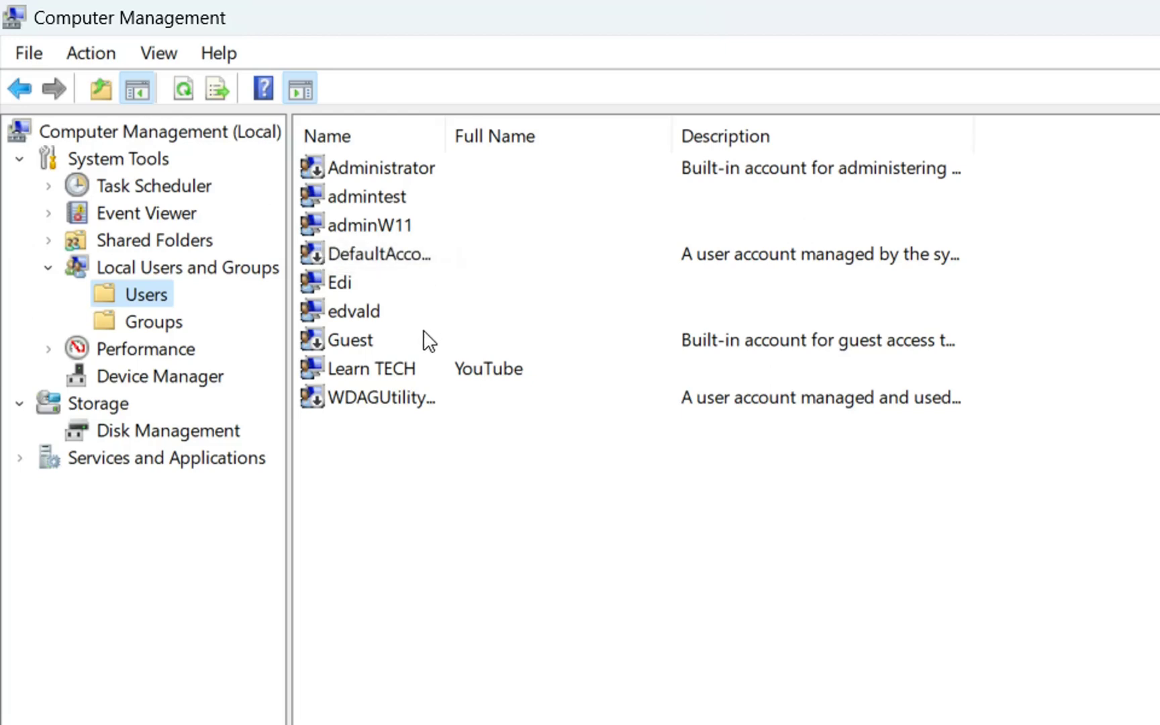
Step: Use Set Password on the logged-in user, past the warning, leaving both fields blank
click(378, 368)
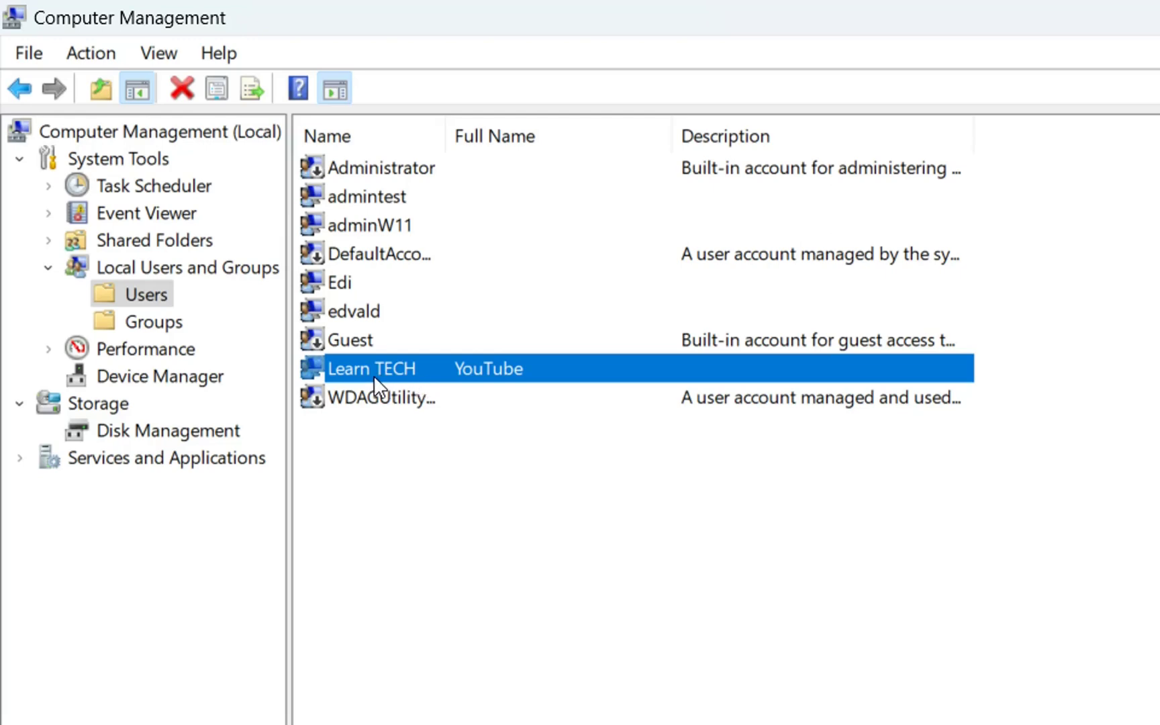
right_click(500, 371)
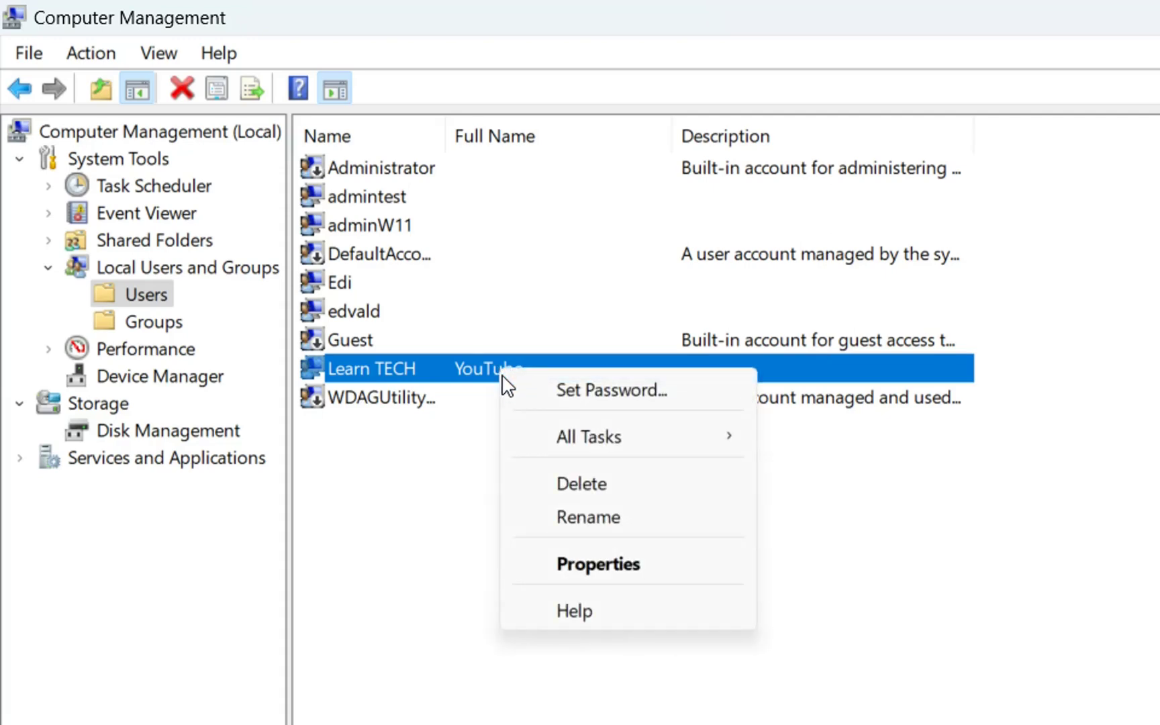
click(608, 389)
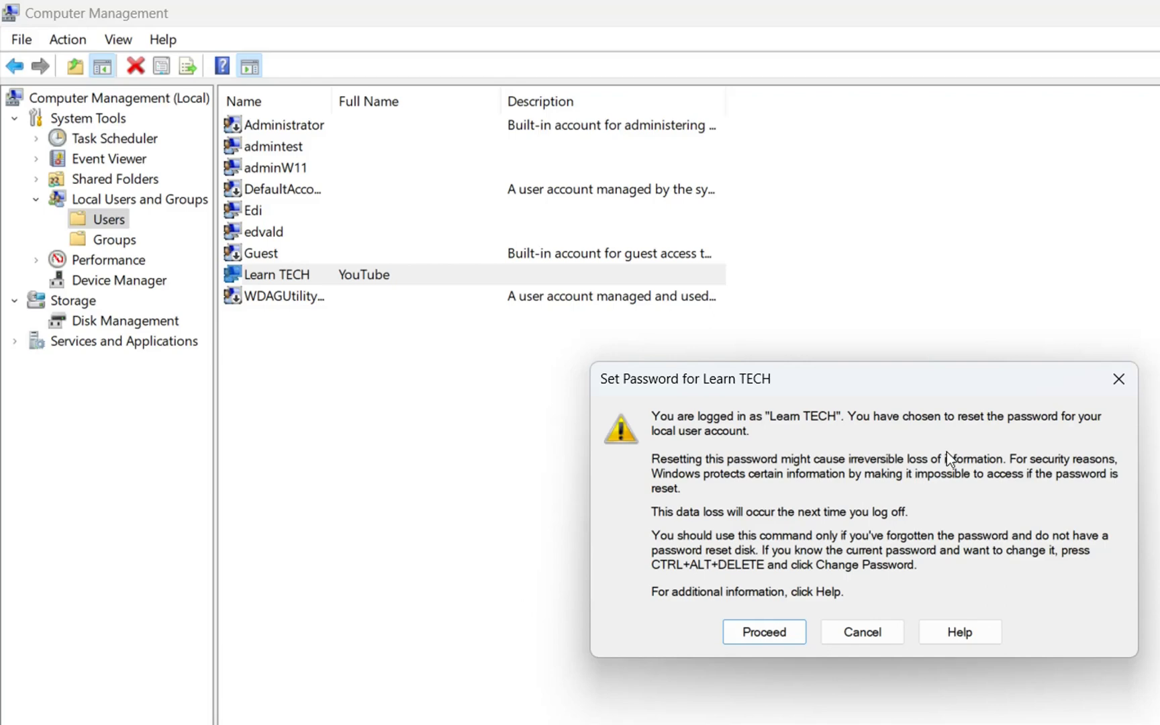
click(780, 631)
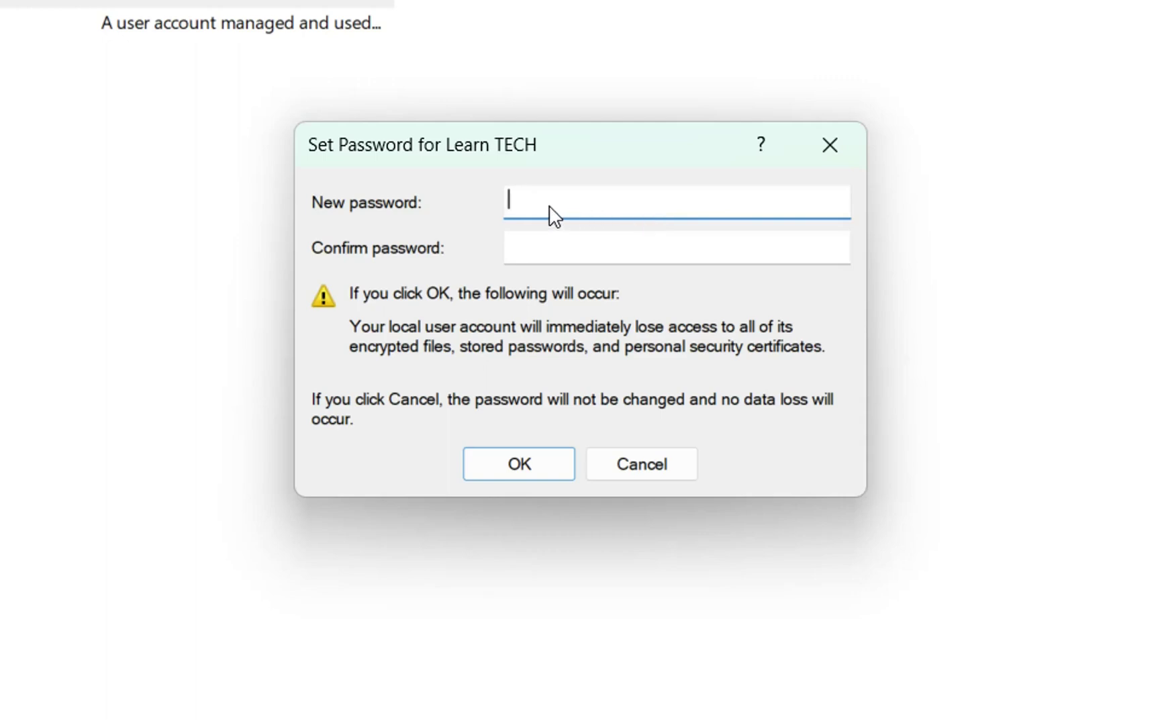
click(552, 261)
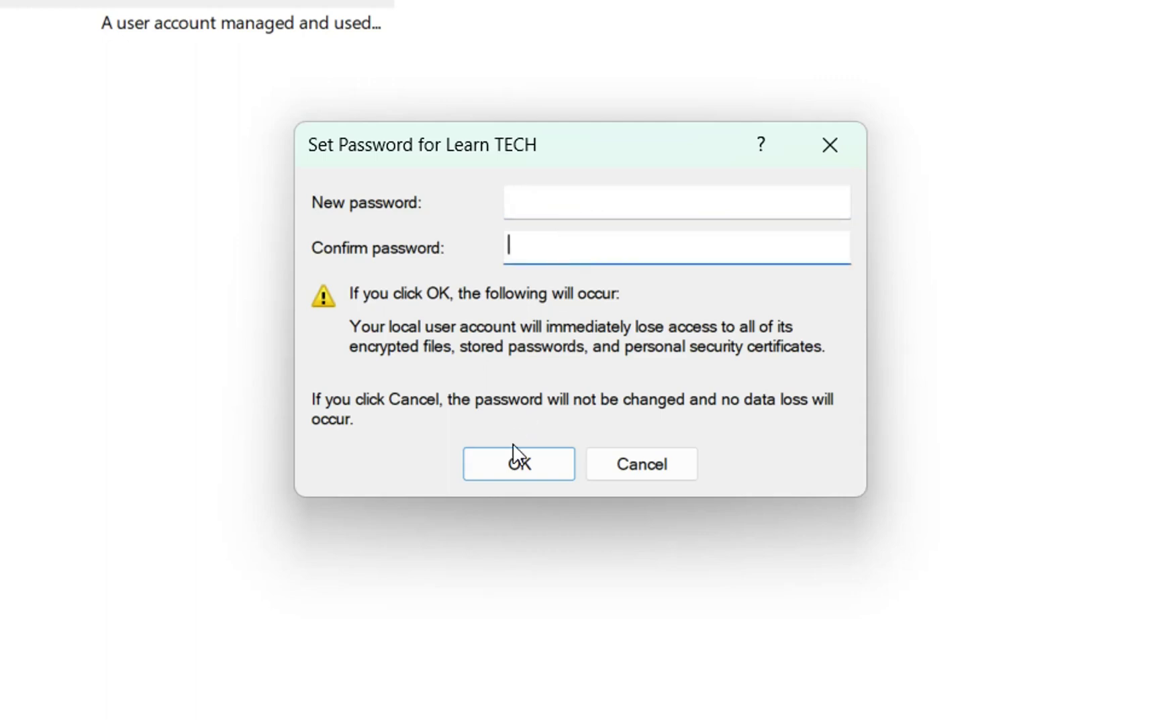
click(515, 466)
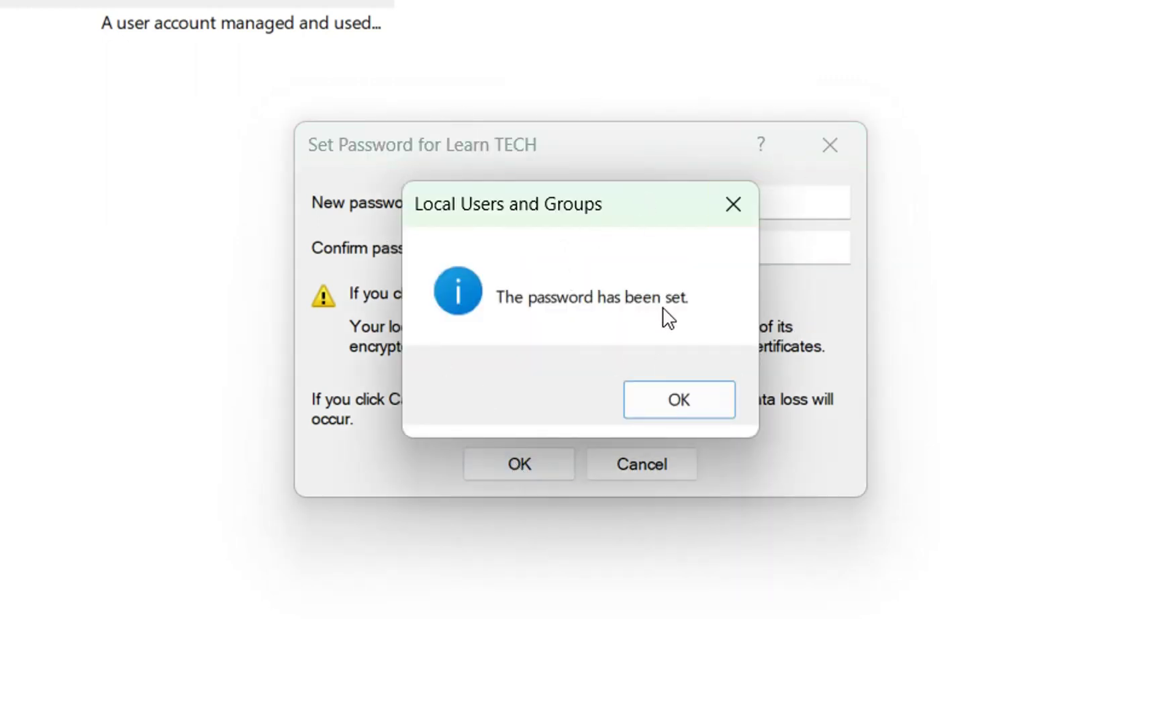
Step: Dismiss the password-set confirmation and bring up the Start menu
click(705, 395)
key(super)
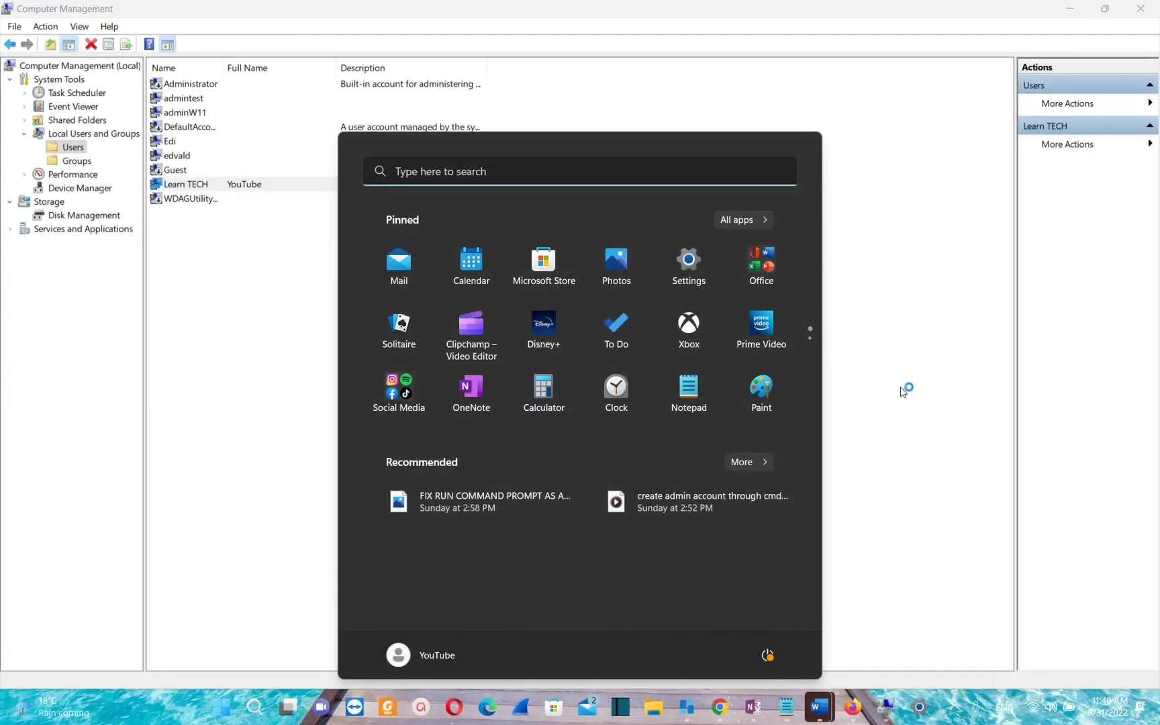